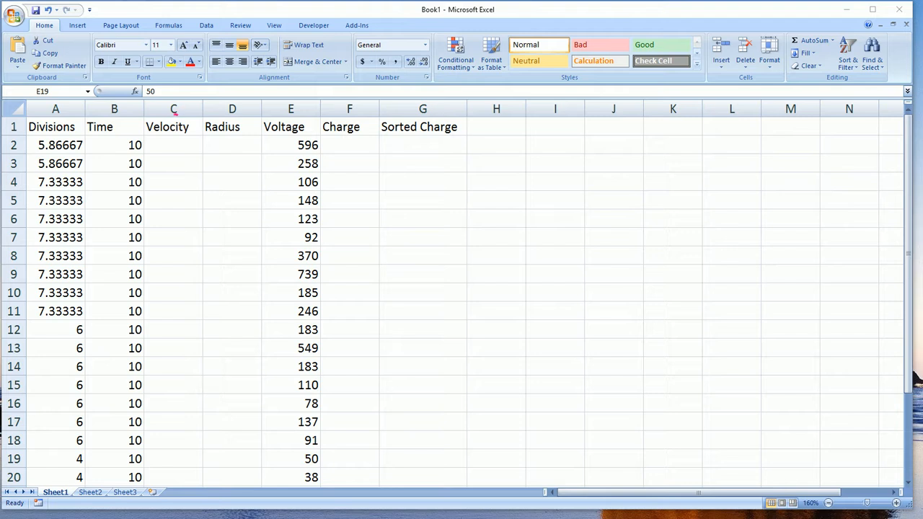
Circle the Velocity header and handwrite V = d/t = (# Div × 77.5 × 10^-6 m) / 10 above the sheet.
mouse_move(210, 65)
mouse_down()
mouse_move(223, 70)
mouse_move(232, 56)
mouse_up()
drag(238, 75, 253, 79)
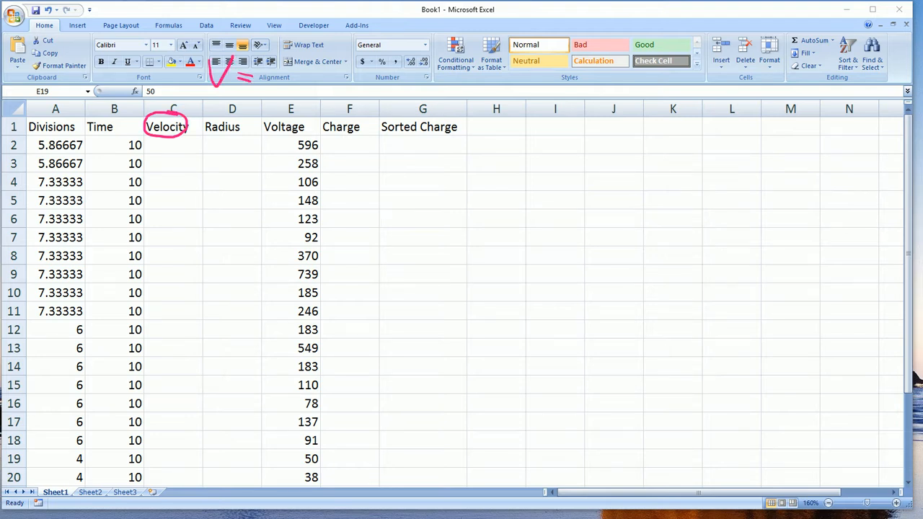
mouse_move(280, 40)
mouse_down()
mouse_move(279, 68)
mouse_move(267, 60)
mouse_move(288, 71)
mouse_move(273, 93)
mouse_up()
drag(321, 75, 336, 78)
drag(358, 43, 361, 74)
mouse_move(375, 41)
mouse_down()
mouse_move(372, 65)
mouse_move(379, 60)
mouse_up()
mouse_move(322, 72)
mouse_down()
mouse_move(343, 75)
mouse_move(340, 86)
mouse_up()
drag(397, 44, 397, 68)
mouse_move(397, 48)
mouse_down()
mouse_move(398, 67)
mouse_move(429, 68)
mouse_move(438, 51)
mouse_move(465, 66)
mouse_up()
drag(465, 56, 445, 72)
mouse_move(478, 46)
mouse_down()
mouse_move(484, 66)
mouse_move(515, 67)
mouse_up()
mouse_move(525, 49)
mouse_down()
mouse_move(535, 59)
mouse_move(526, 67)
mouse_up()
mouse_move(553, 50)
mouse_down()
mouse_move(547, 66)
mouse_move(559, 71)
mouse_up()
mouse_move(564, 51)
mouse_down()
mouse_move(565, 64)
mouse_move(574, 52)
mouse_up()
mouse_move(584, 45)
mouse_down()
mouse_move(621, 49)
mouse_move(625, 60)
mouse_up()
drag(376, 74, 593, 71)
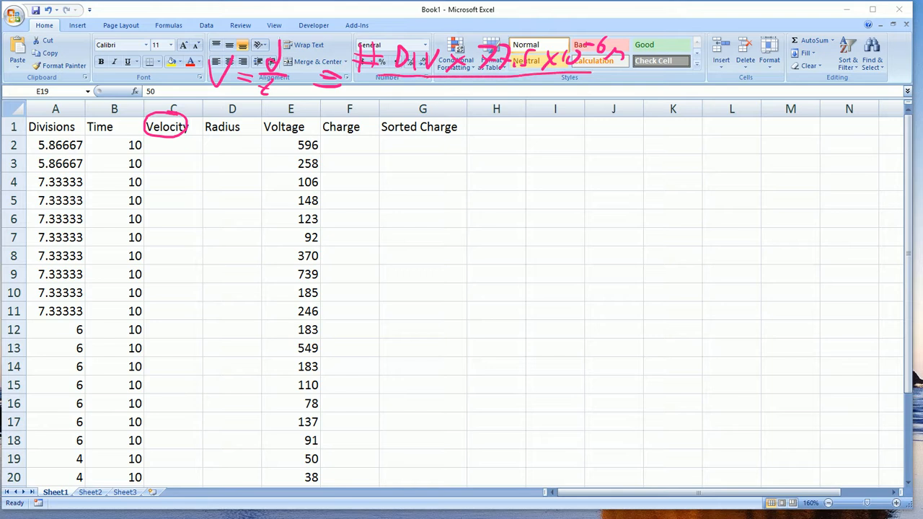
drag(466, 83, 465, 98)
mouse_move(481, 85)
mouse_down()
mouse_move(474, 95)
mouse_move(481, 85)
mouse_up()
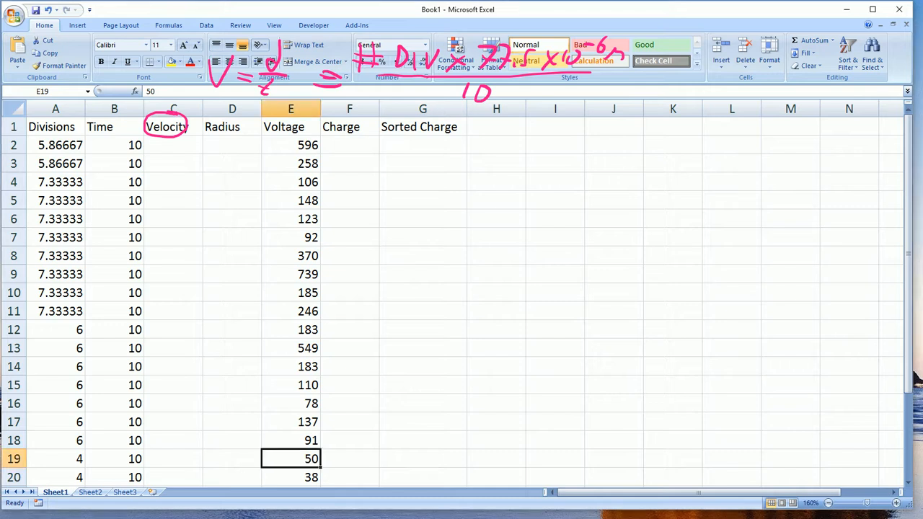
Enter the velocity formula =A2*77.5e-6/B2 in cell C2.
click(174, 146)
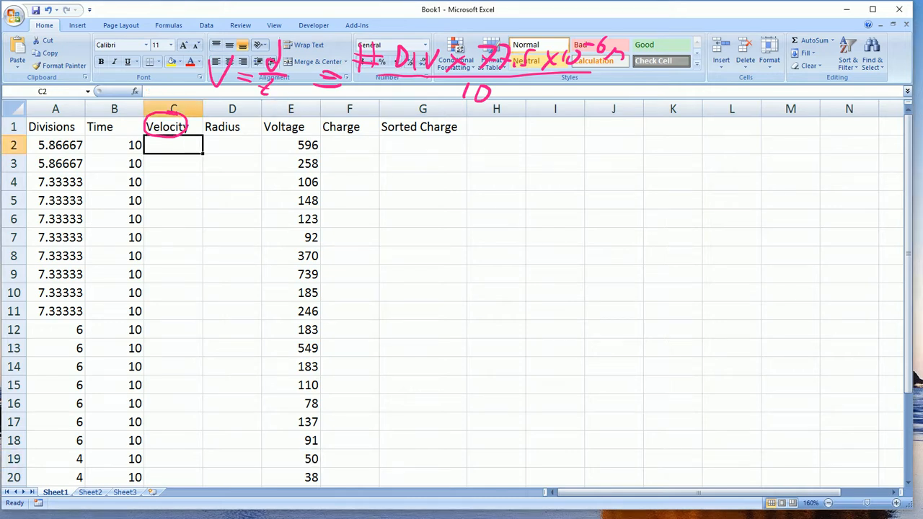
text(=)
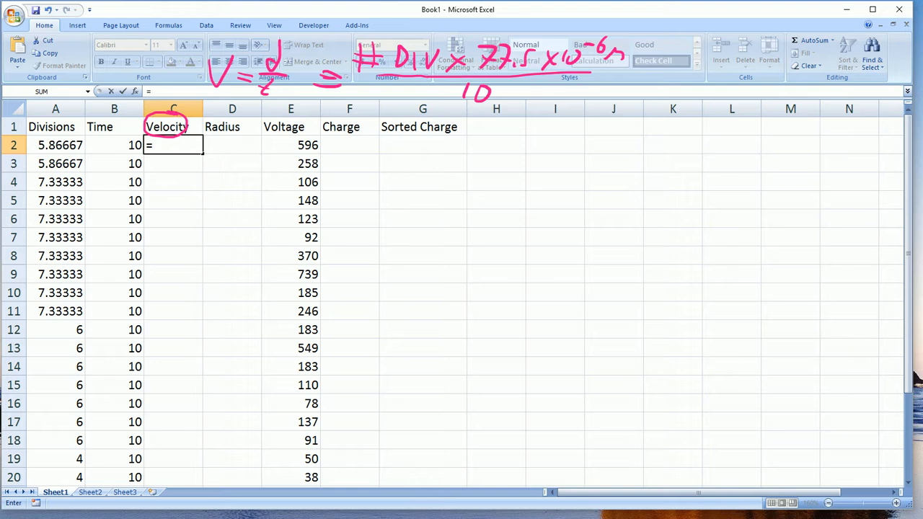
click(56, 145)
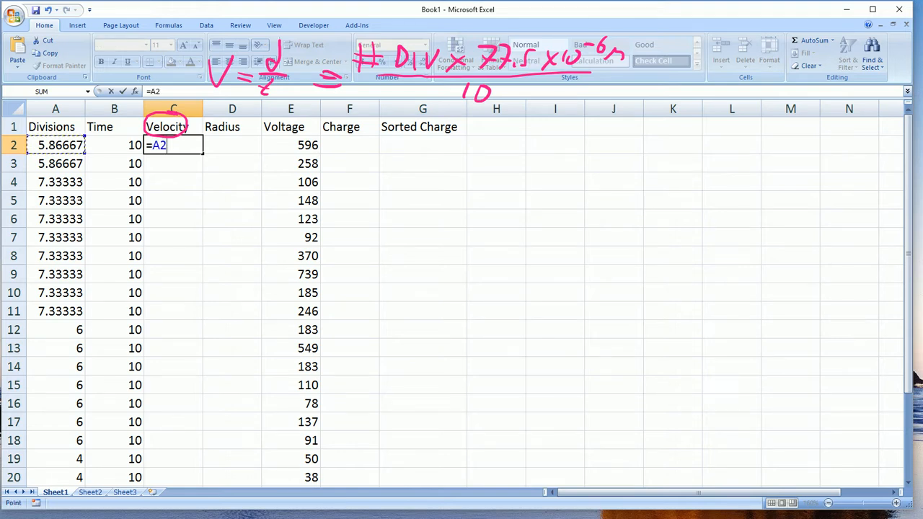
text(*77.5e-6)
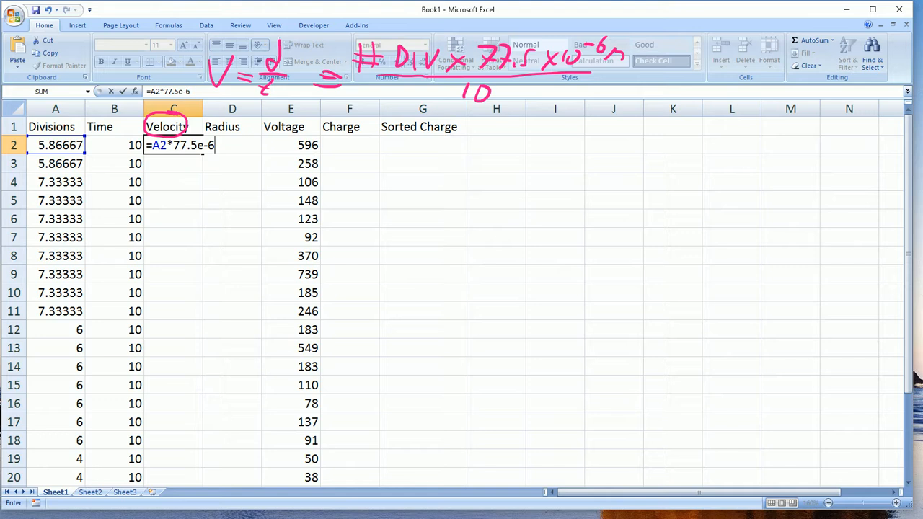
text(/)
click(113, 146)
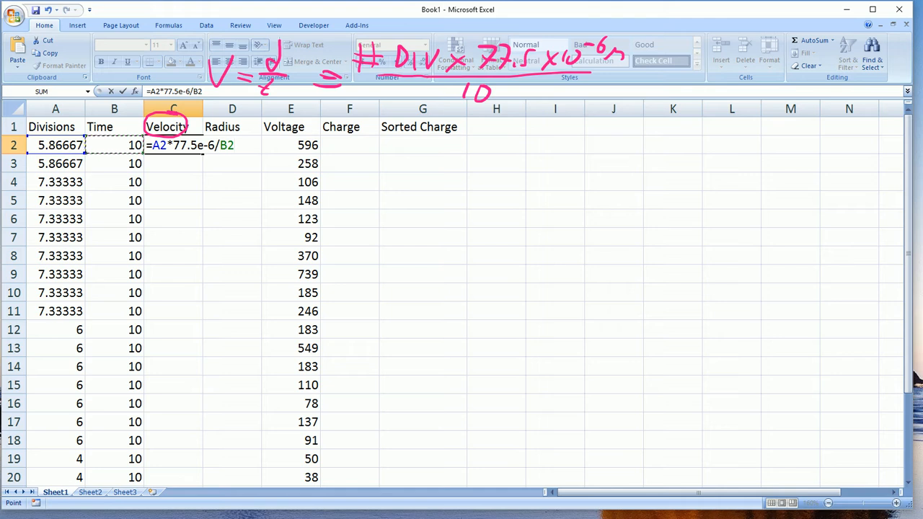
key(Return)
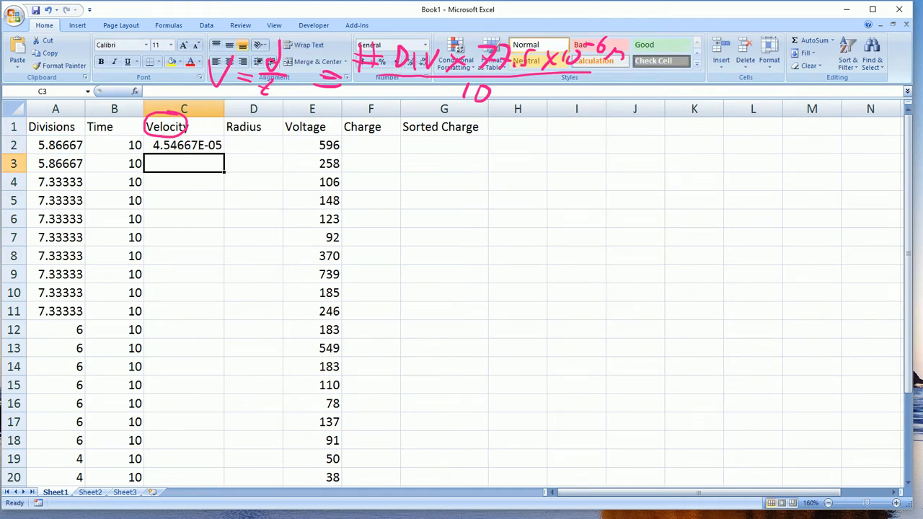
Fill the velocity formula from C2 down through C26 and reselect C2.
key(Up)
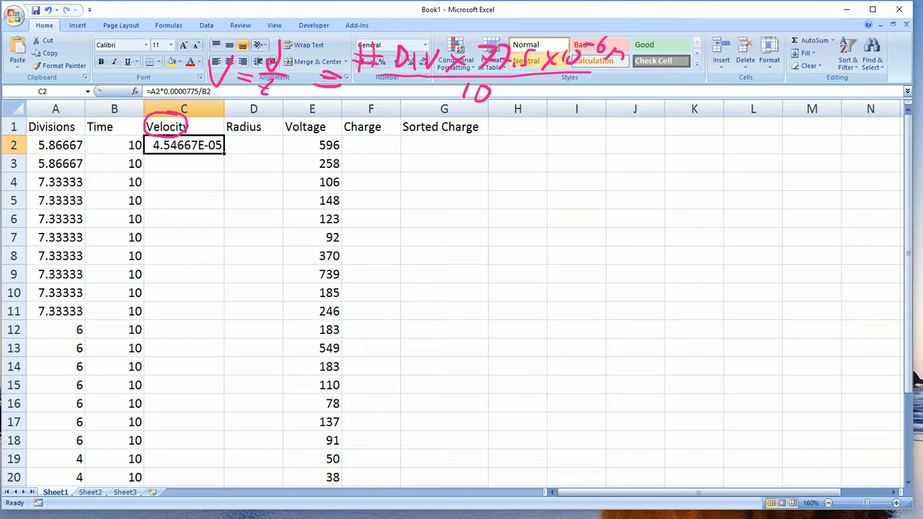
drag(224, 153, 221, 462)
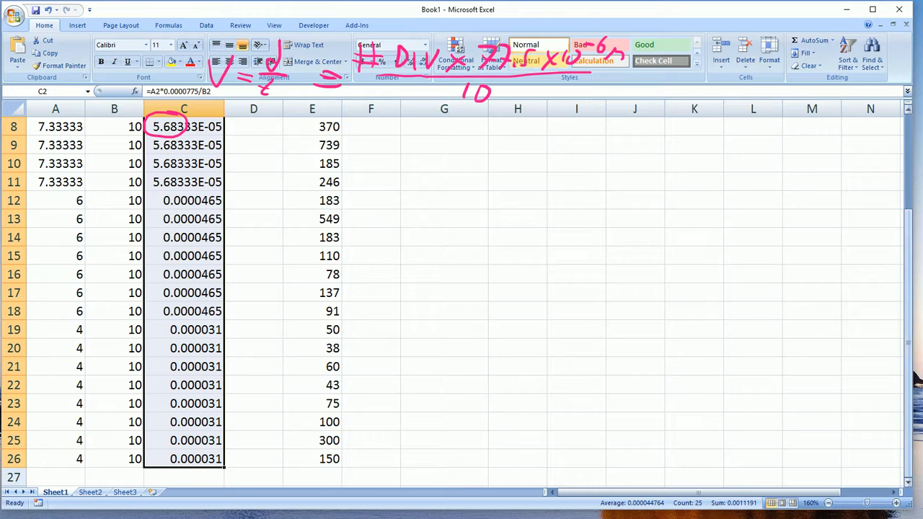
scroll(917, 380, up, 3)
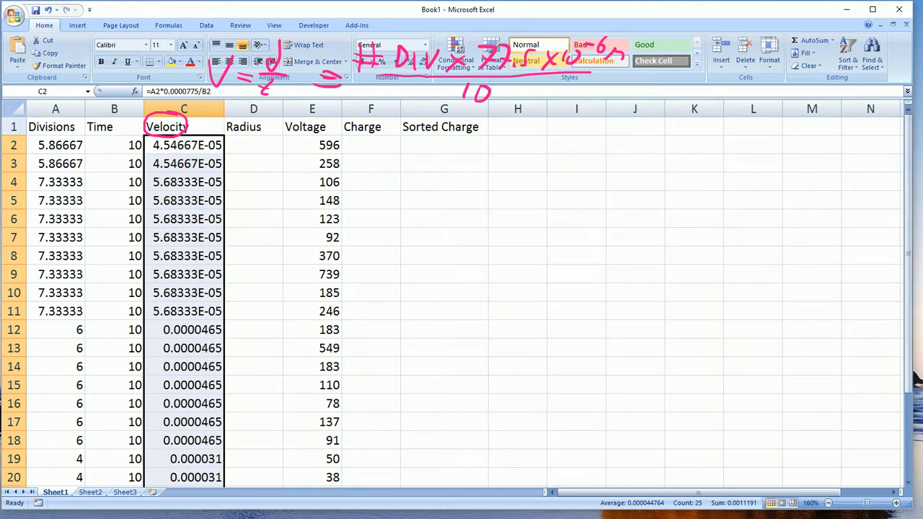
click(184, 145)
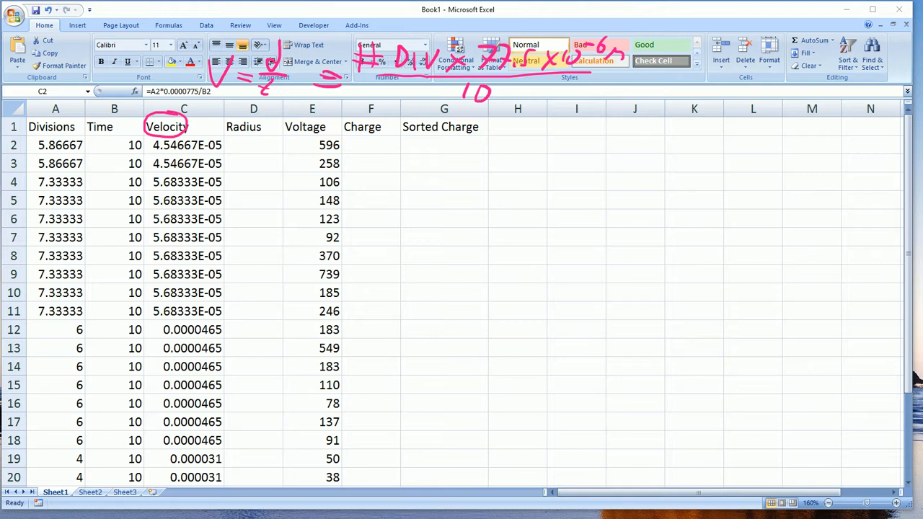
Handwrite the balance ρ(4/3)πr³g = 6πηrv beside the table and strike out the cancelling π and r factors.
mouse_move(534, 157)
mouse_down()
mouse_move(559, 134)
mouse_move(593, 160)
mouse_move(587, 186)
mouse_move(624, 160)
mouse_move(629, 141)
mouse_move(648, 149)
mouse_up()
mouse_move(649, 137)
mouse_down()
mouse_move(651, 159)
mouse_move(670, 150)
mouse_move(679, 176)
mouse_move(709, 150)
mouse_move(732, 168)
mouse_move(745, 166)
mouse_up()
mouse_move(761, 143)
mouse_down()
mouse_move(760, 161)
mouse_move(768, 140)
mouse_up()
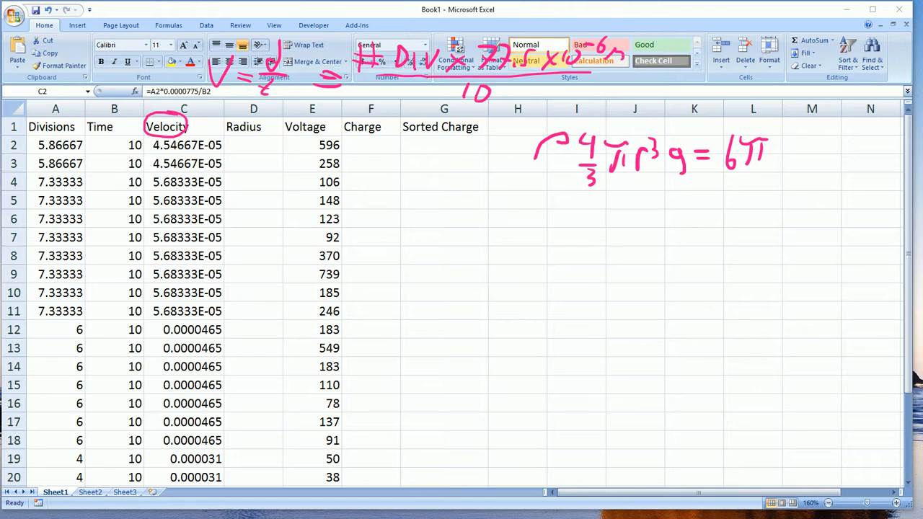
mouse_move(775, 139)
mouse_down()
mouse_move(774, 164)
mouse_move(788, 173)
mouse_up()
mouse_move(805, 139)
mouse_down()
mouse_move(806, 155)
mouse_move(816, 134)
mouse_move(841, 134)
mouse_up()
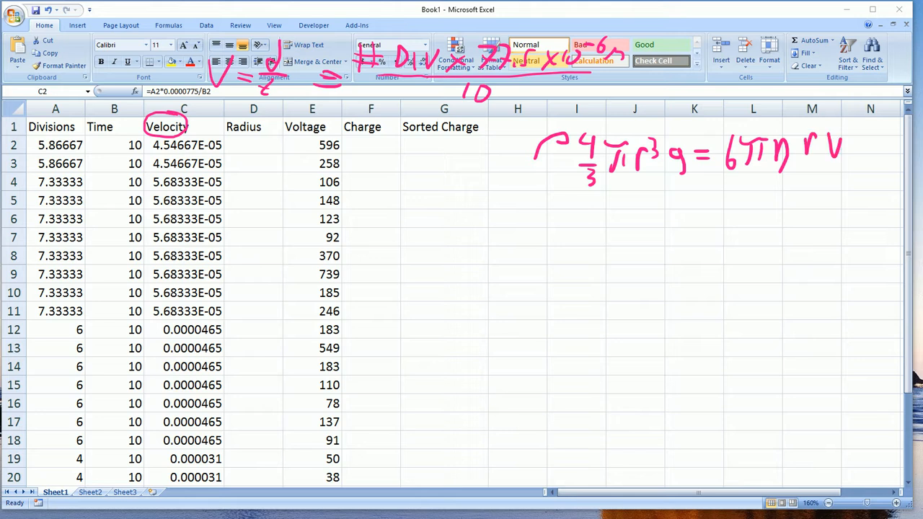
drag(739, 126, 769, 168)
drag(606, 129, 631, 172)
drag(802, 126, 806, 135)
drag(810, 141, 822, 157)
drag(647, 136, 660, 150)
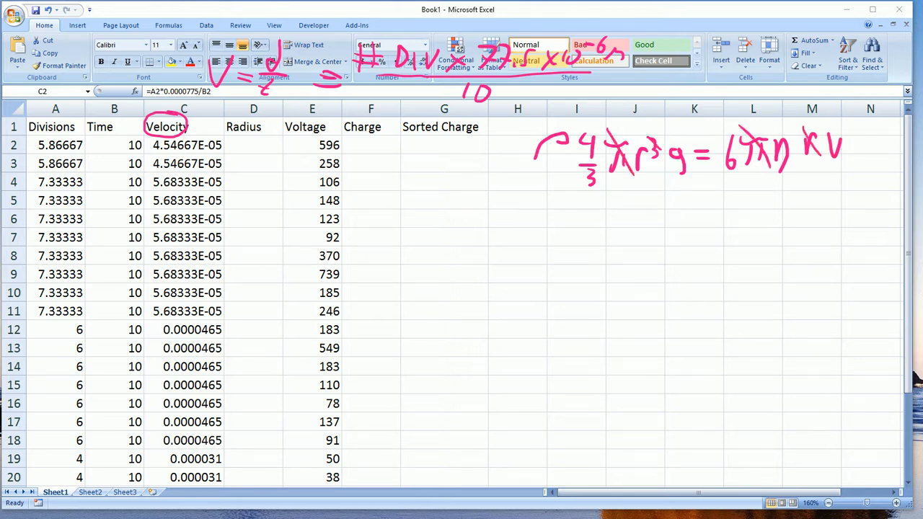
Handwrite the solved radius equation r = √(9ηv / 2ρg) below the crossed-out force balance.
mouse_move(576, 224)
mouse_down()
mouse_move(627, 227)
mouse_move(627, 238)
mouse_up()
mouse_move(653, 245)
mouse_down()
mouse_move(659, 256)
mouse_move(712, 212)
mouse_move(783, 212)
mouse_up()
drag(668, 236, 773, 232)
mouse_move(685, 215)
mouse_down()
mouse_move(676, 252)
mouse_move(685, 252)
mouse_up()
mouse_move(700, 215)
mouse_down()
mouse_move(710, 216)
mouse_move(712, 233)
mouse_move(738, 218)
mouse_up()
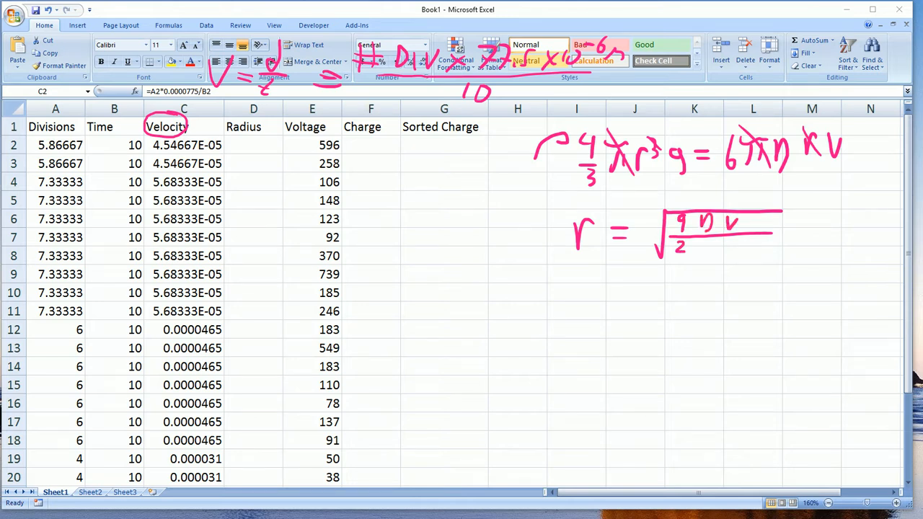
mouse_move(699, 253)
mouse_down()
mouse_move(708, 244)
mouse_move(728, 246)
mouse_move(731, 264)
mouse_up()
Enter the radius formula =sqrt(9*1.81e-5*C2/(2*128*9.8)) in D2 and fill it down through D26.
key(Right)
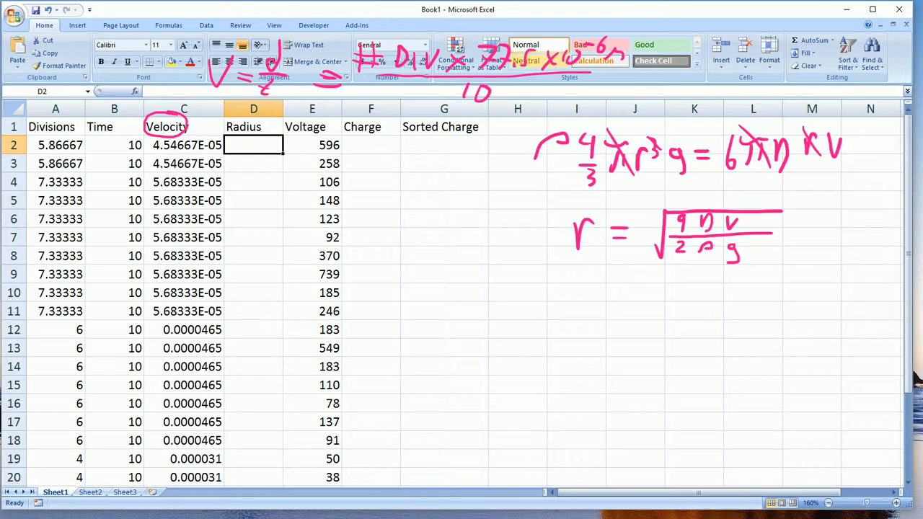
text(=sqrt()
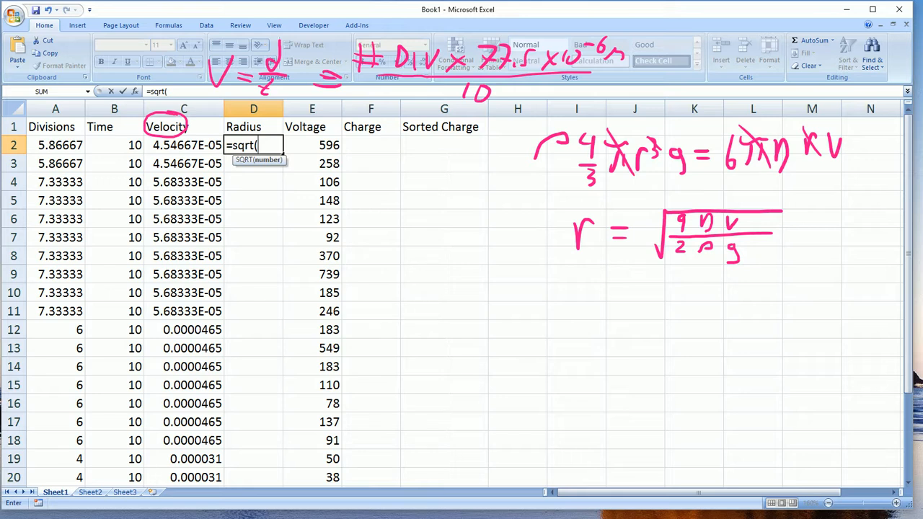
text(9*1.81)
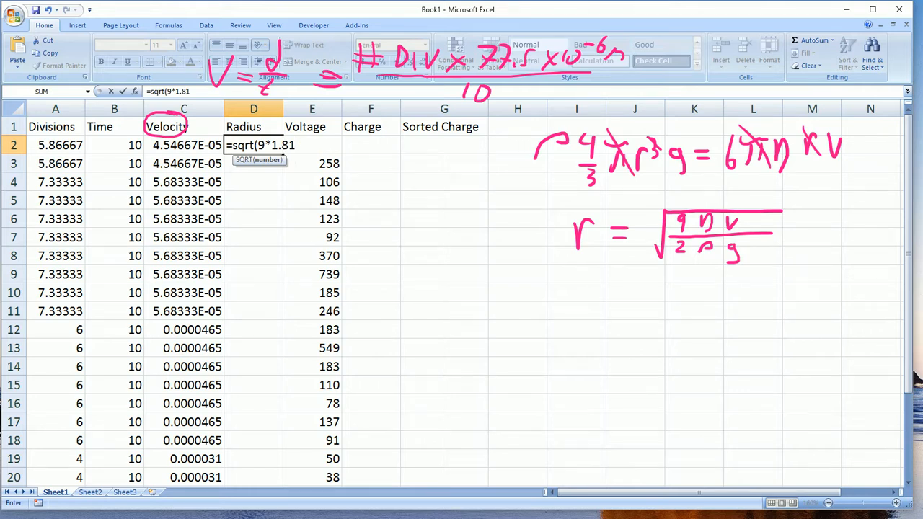
text(e-5*)
key(Left)
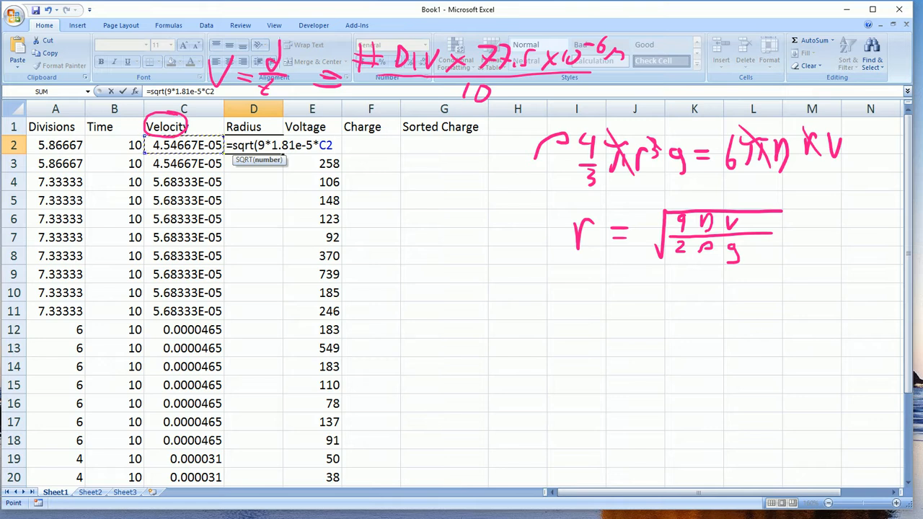
text(/)
text((2*128)
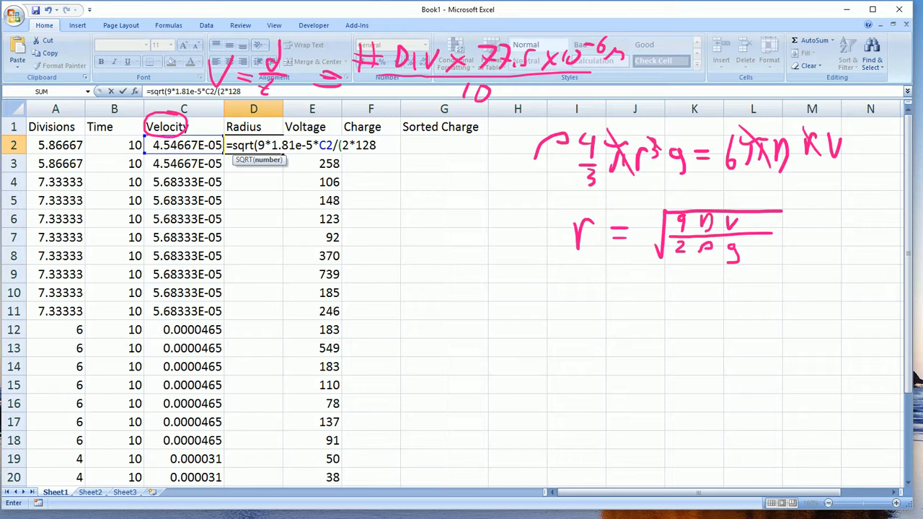
text(*9.8)))
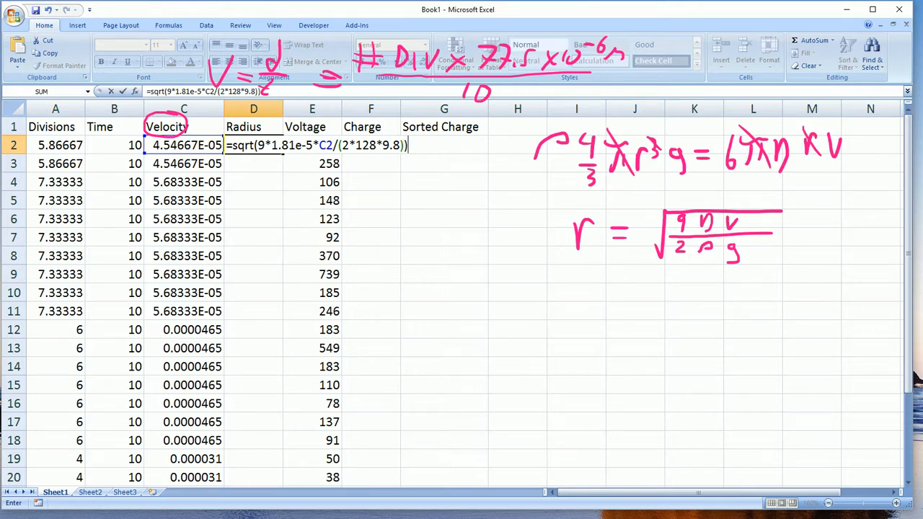
key(Return)
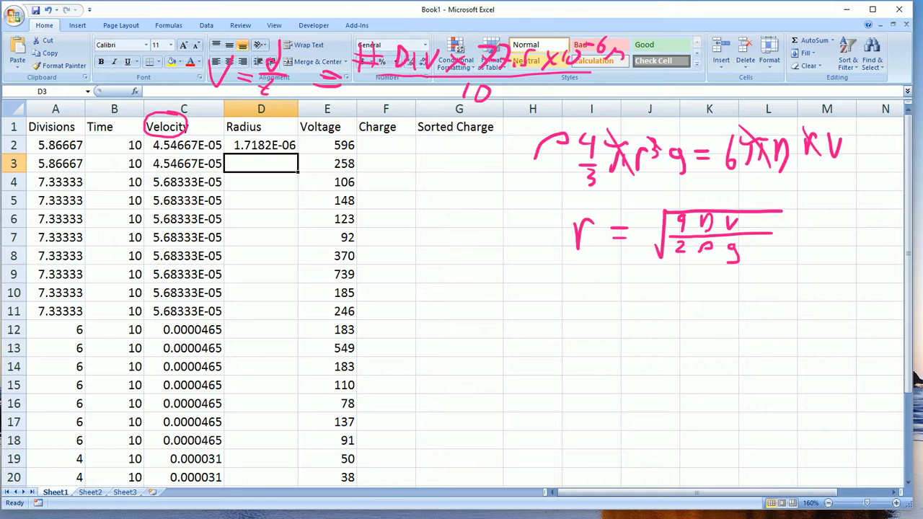
key(Up)
drag(297, 155, 297, 467)
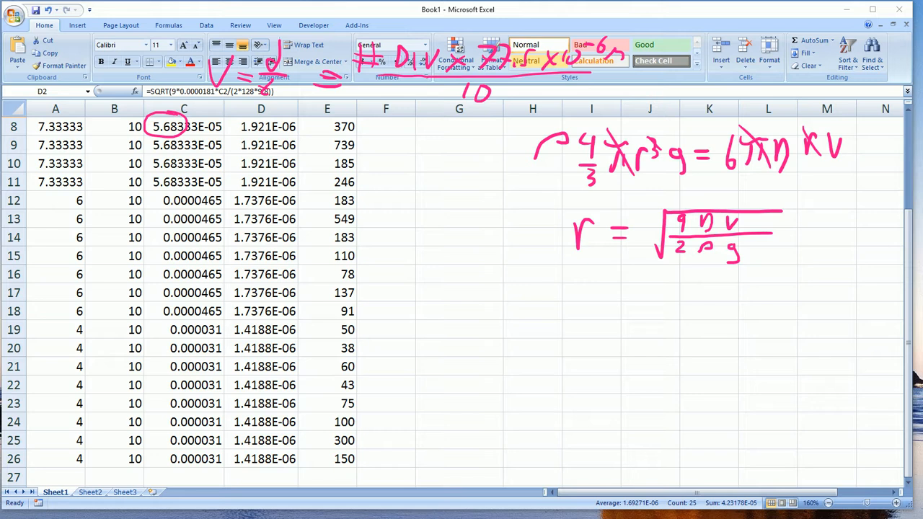
Handwrite the electric force balance ρ(4/3)πr³g = Vq/d under the radius equation, separated by a horizontal line.
mouse_move(529, 323)
mouse_down()
mouse_move(568, 302)
mouse_move(585, 323)
mouse_move(591, 311)
mouse_up()
mouse_move(573, 330)
mouse_down()
mouse_move(594, 330)
mouse_move(586, 353)
mouse_up()
mouse_move(614, 319)
mouse_down()
mouse_move(609, 336)
mouse_move(628, 337)
mouse_up()
mouse_move(612, 316)
mouse_down()
mouse_move(636, 309)
mouse_move(671, 317)
mouse_move(676, 345)
mouse_up()
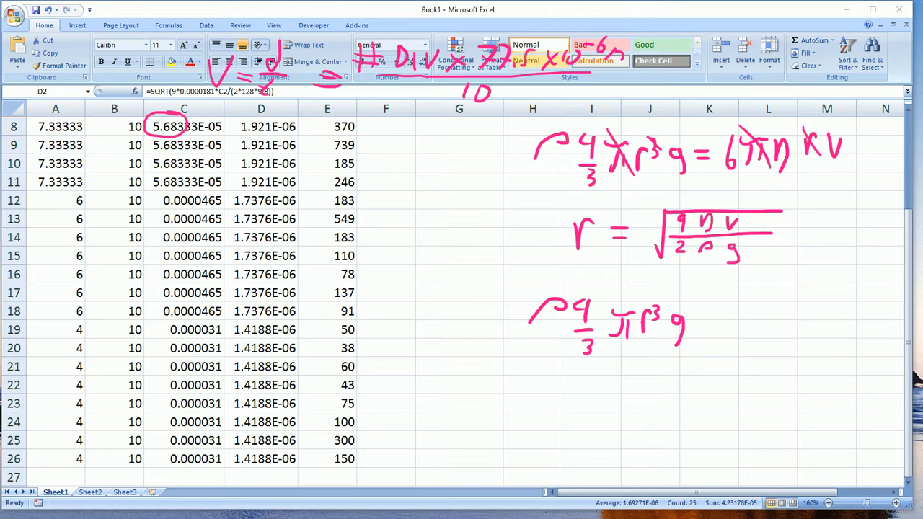
drag(531, 272, 914, 276)
drag(697, 317, 713, 317)
mouse_move(697, 328)
mouse_down()
mouse_move(756, 308)
mouse_move(769, 349)
mouse_move(748, 372)
mouse_up()
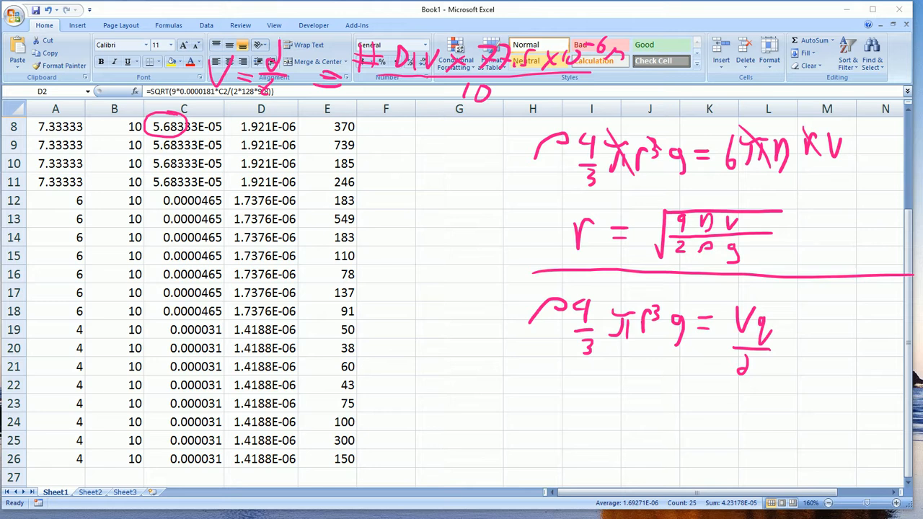
Handwrite the solved charge equation q = 4ρπr³gd / 3V below the electric force balance.
mouse_move(546, 405)
mouse_down()
mouse_move(554, 434)
mouse_move(589, 412)
mouse_move(588, 424)
mouse_move(611, 400)
mouse_move(618, 410)
mouse_move(588, 400)
mouse_move(598, 413)
mouse_move(649, 414)
mouse_move(661, 391)
mouse_up()
mouse_move(664, 398)
mouse_down()
mouse_move(668, 413)
mouse_move(678, 395)
mouse_up()
mouse_move(679, 388)
mouse_down()
mouse_move(682, 402)
mouse_move(696, 407)
mouse_move(694, 419)
mouse_move(716, 390)
mouse_up()
drag(590, 425, 733, 431)
mouse_move(639, 436)
mouse_down()
mouse_move(647, 443)
mouse_move(640, 453)
mouse_up()
mouse_move(657, 438)
mouse_down()
mouse_move(663, 457)
mouse_move(676, 433)
mouse_up()
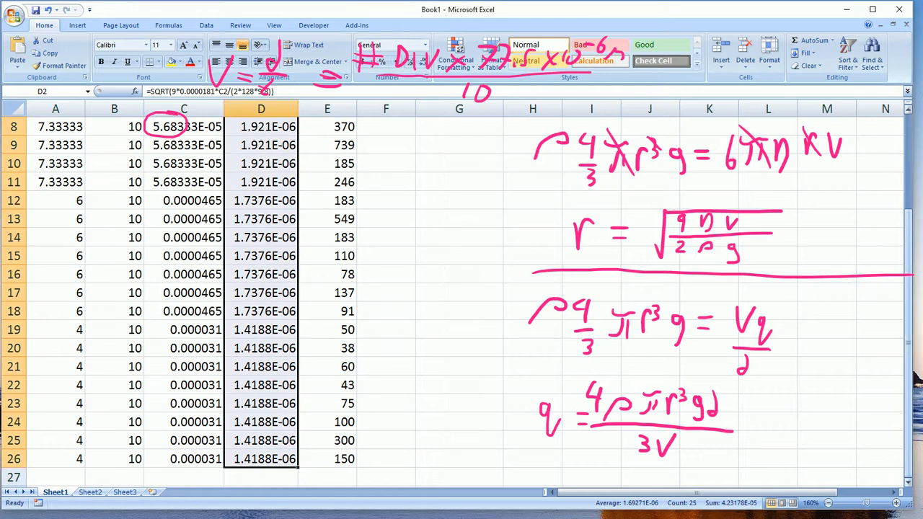
Enter the charge formula =4*128*pi()*D2^3*9.8*3.1e-3/(3*E2) in cell F2.
scroll(915, 379, up, 3)
key(Right)
key(Right)
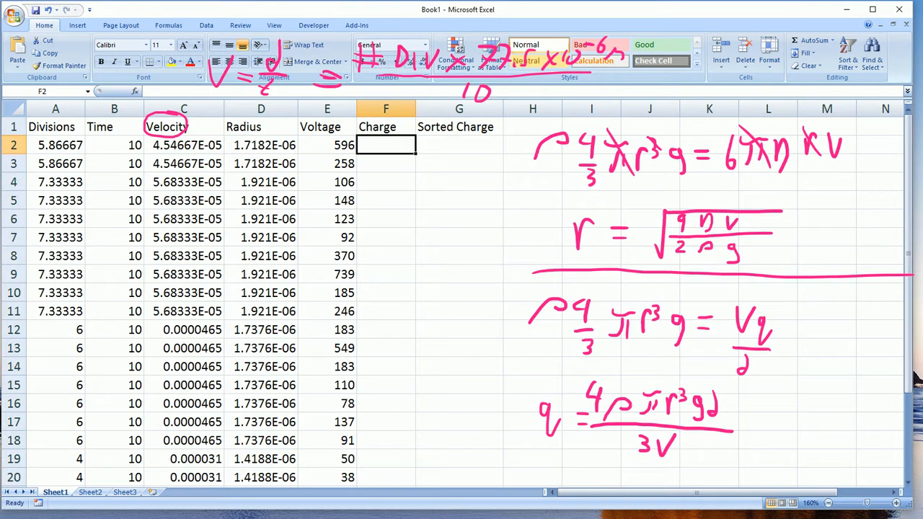
text(=)
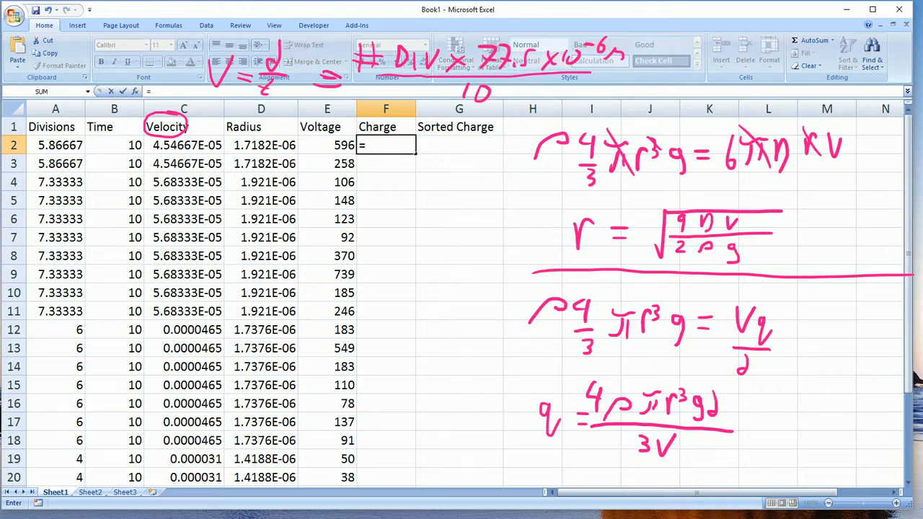
text(4*128*pi())
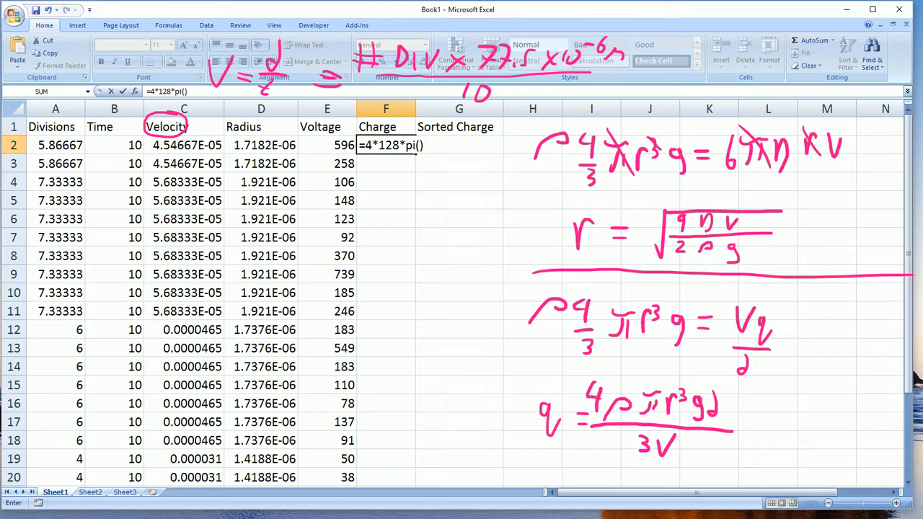
text(*)
key(Left)
key(Left)
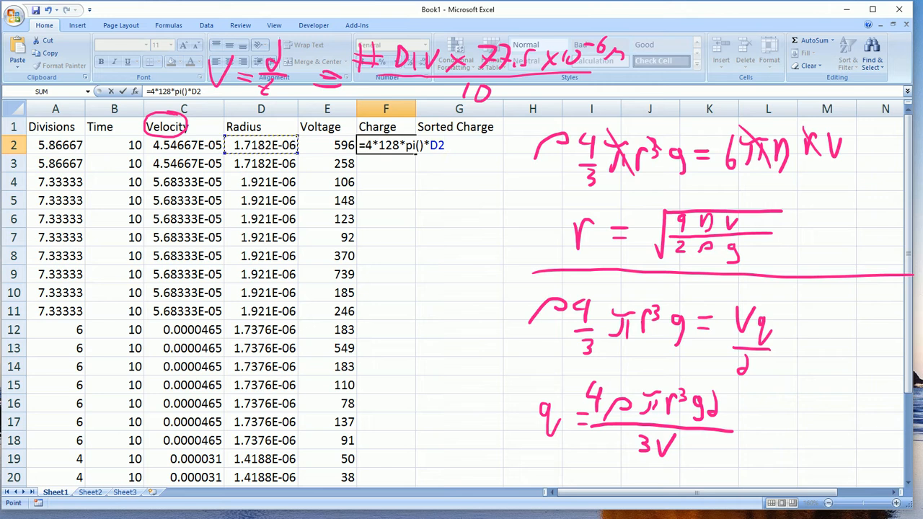
text(^3)
text(*9.8*)
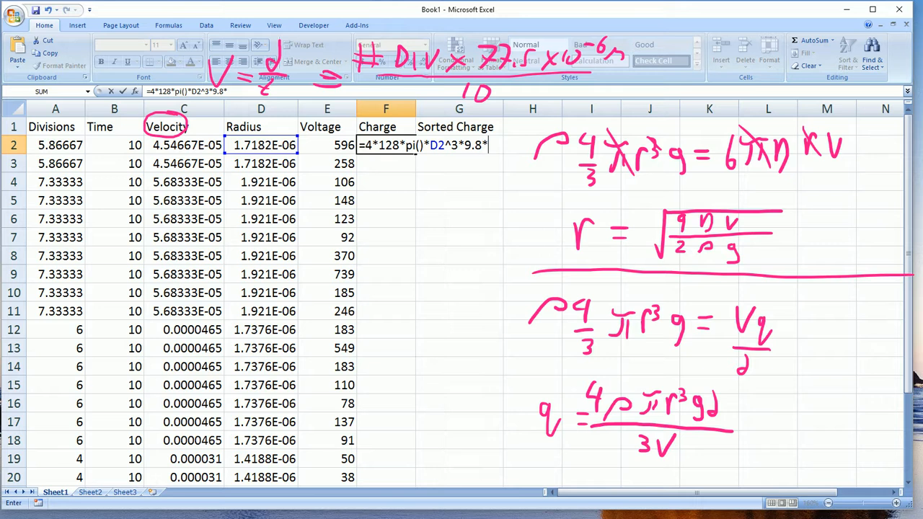
text(3.1e-3)
text(/(3)
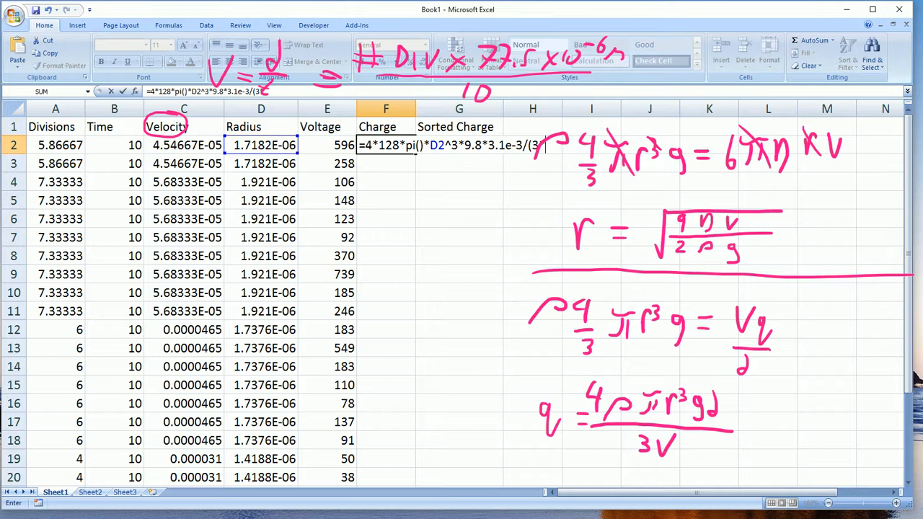
text(*)
key(Left)
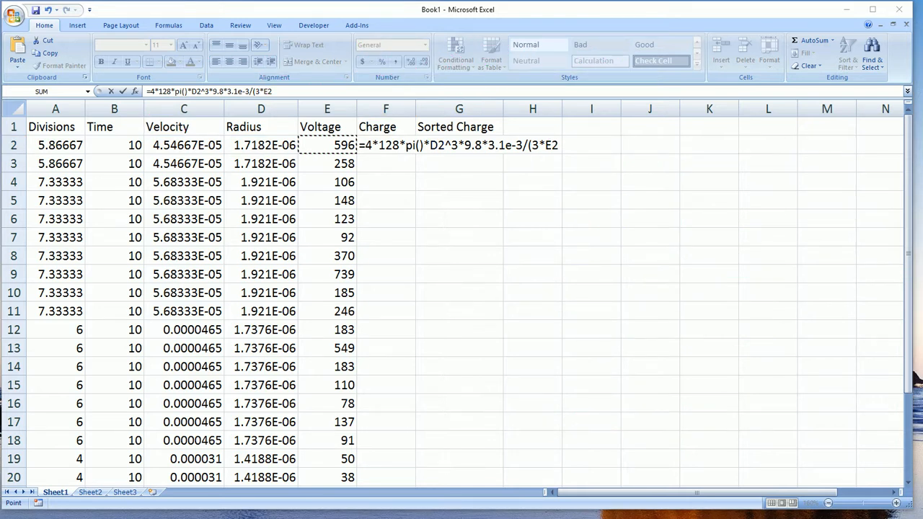
click(274, 92)
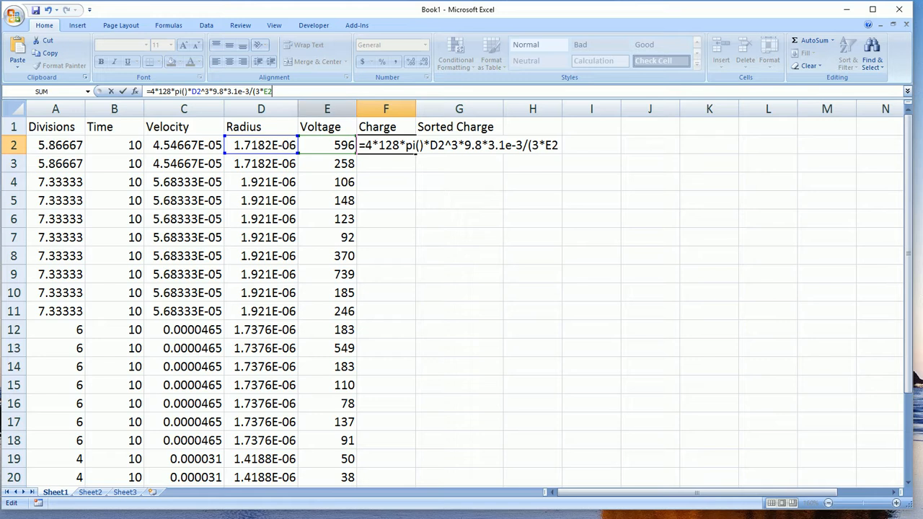
text())
key(Return)
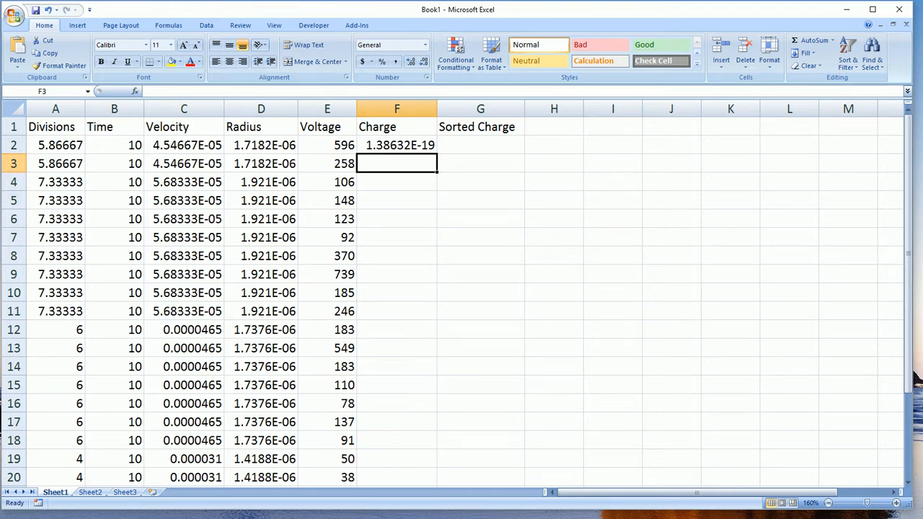
Fill the charge formula from F2 down through F26.
key(Up)
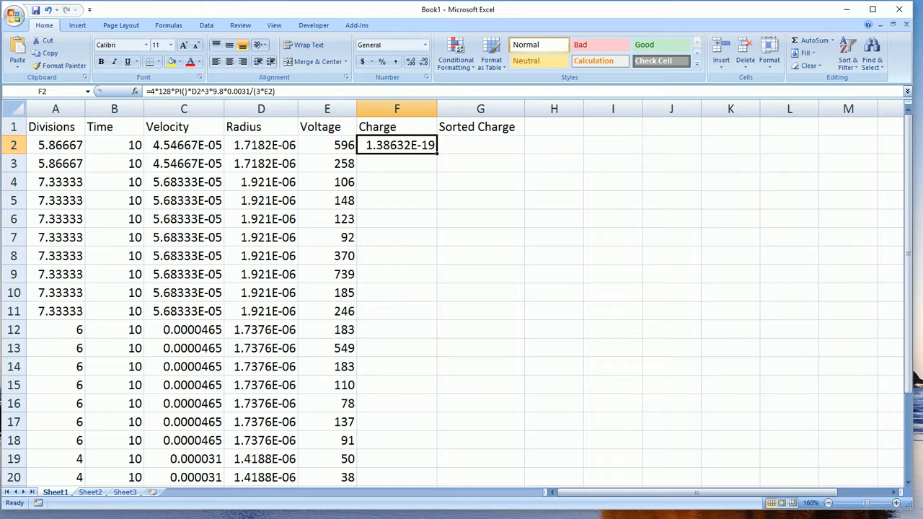
drag(436, 154, 400, 465)
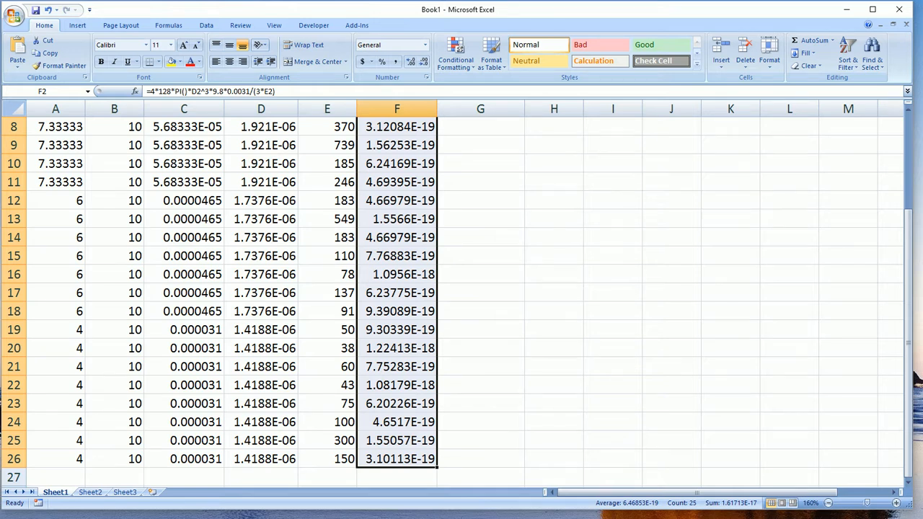
scroll(917, 379, up, 3)
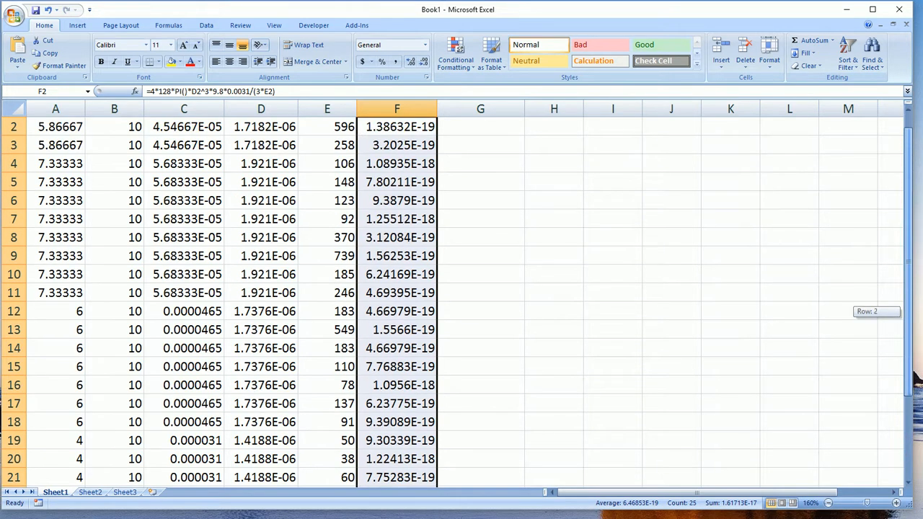